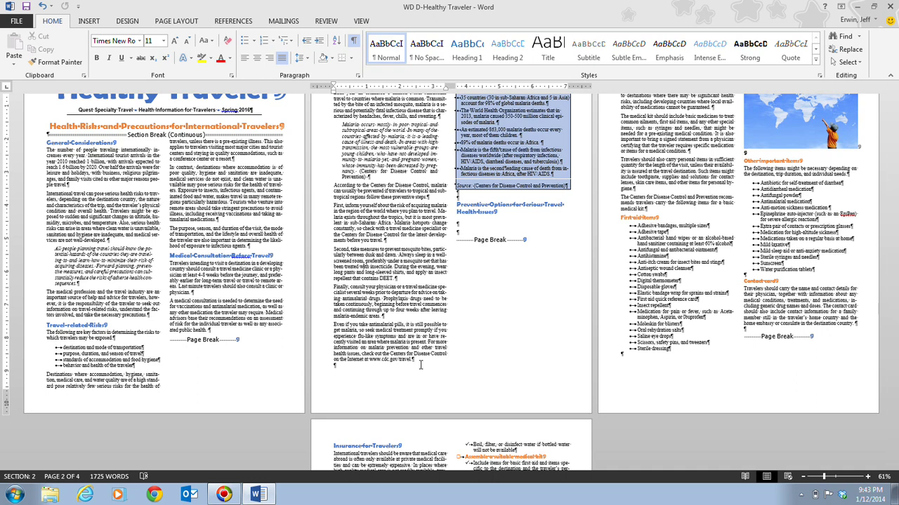
Insert a centered page number in the footer of the newsletter and return to the body text at 100% zoom
key(ctrl+Home)
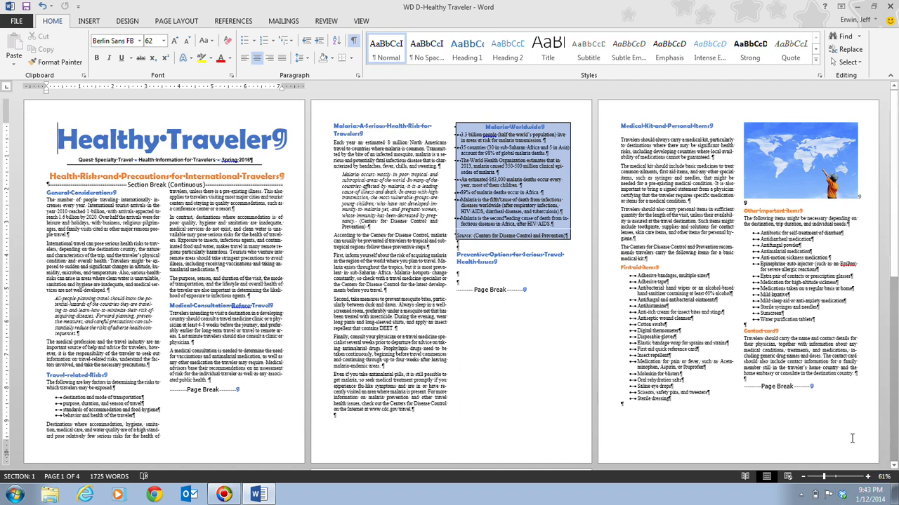
click(361, 17)
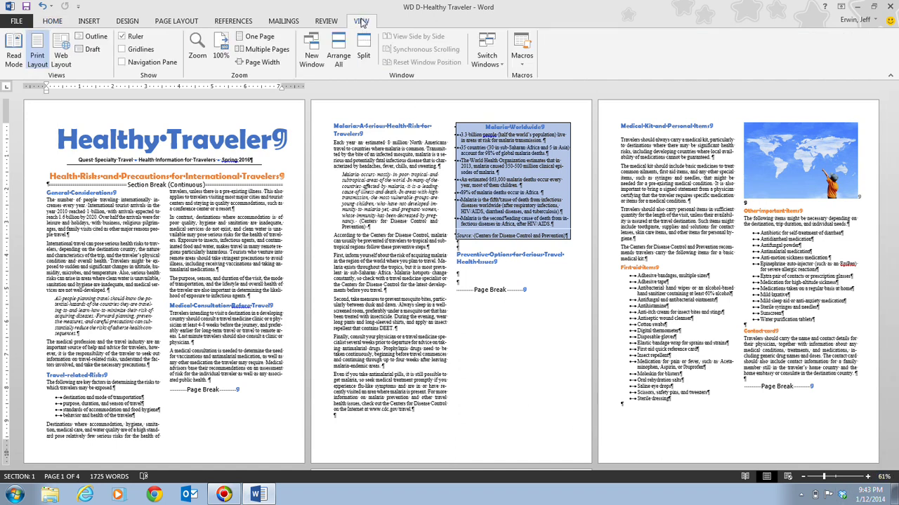
click(224, 48)
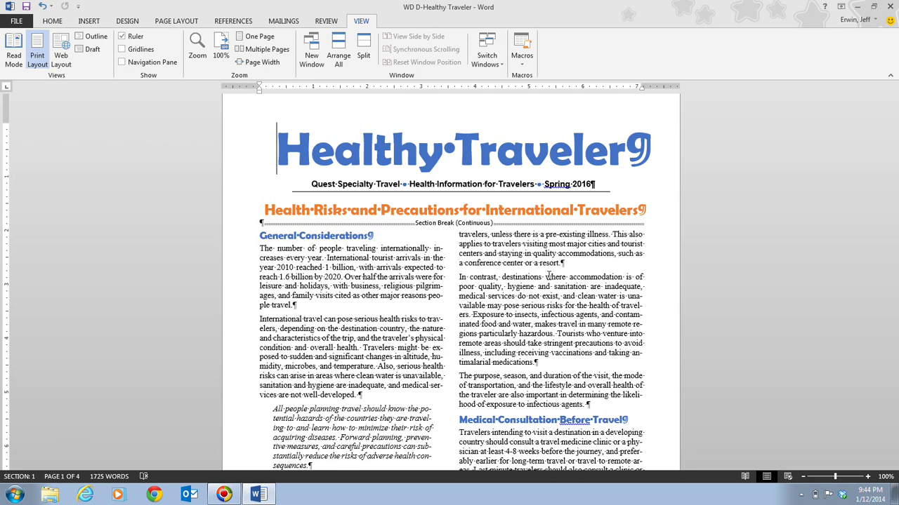
click(91, 22)
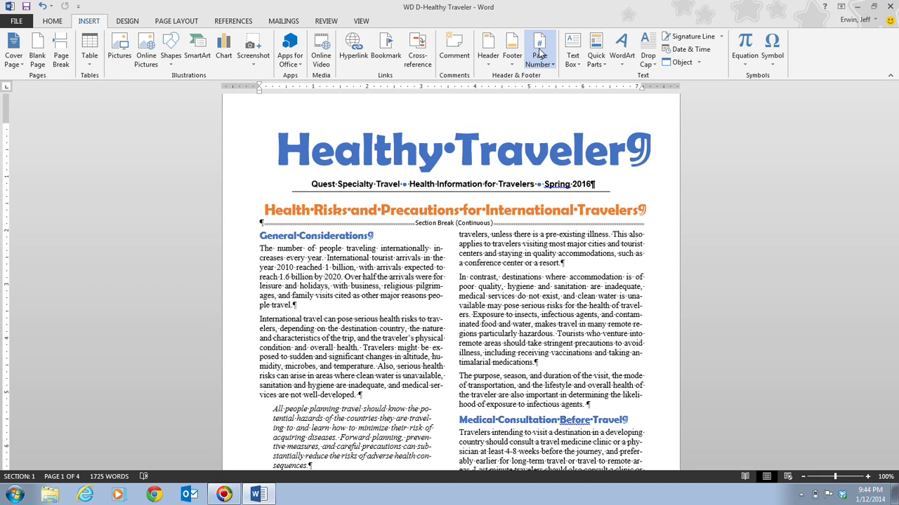
click(541, 53)
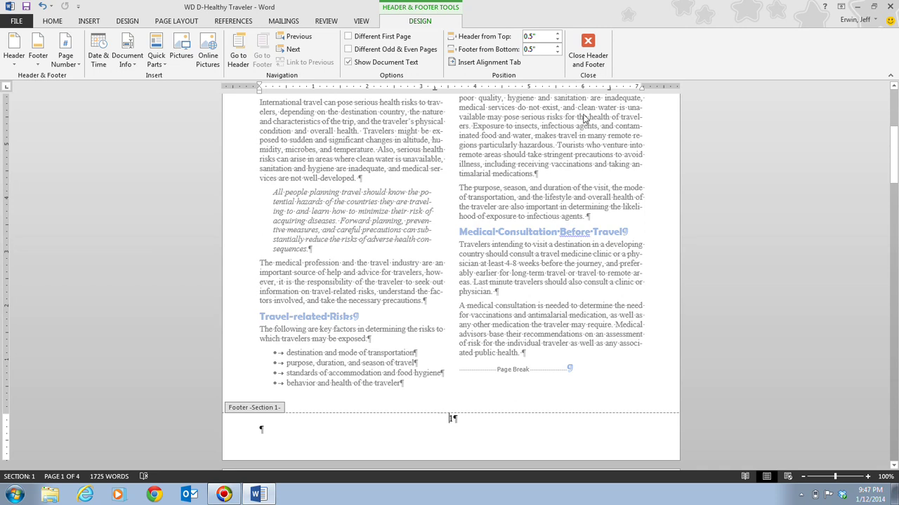
click(593, 45)
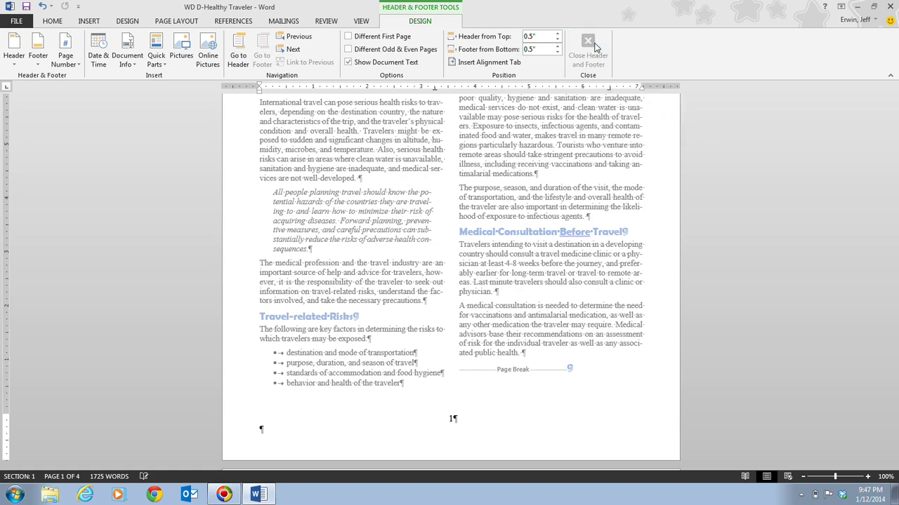
Examine the page numbers in the footers of all four pages
scroll(449, 351, down, 6)
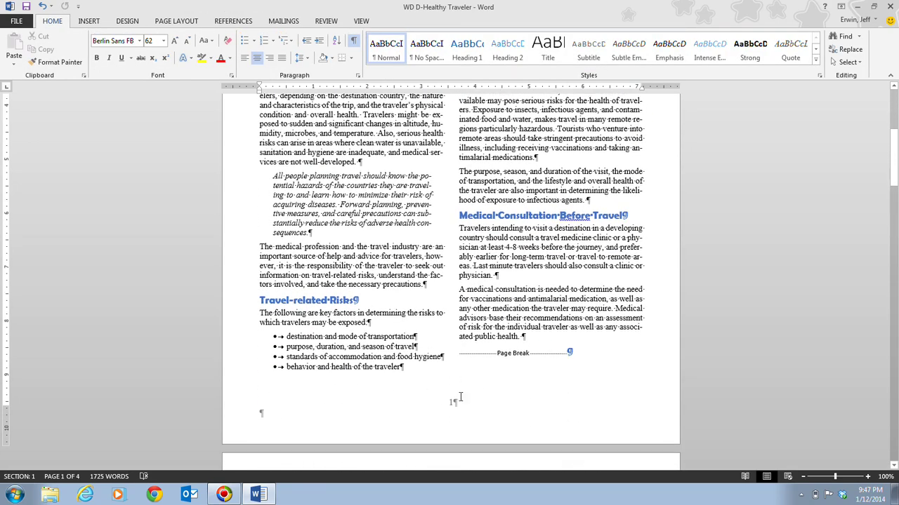
scroll(451, 423, up, 6)
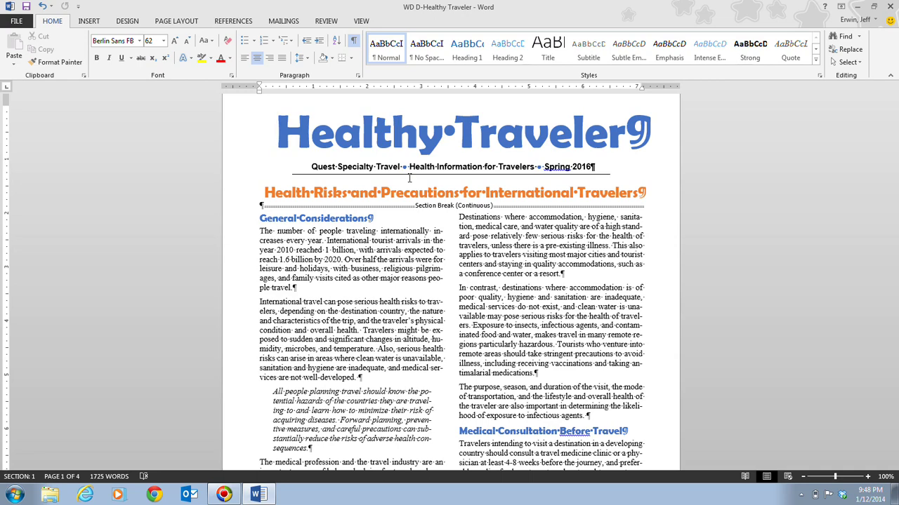
scroll(409, 178, down, 3)
scroll(409, 178, down, 5)
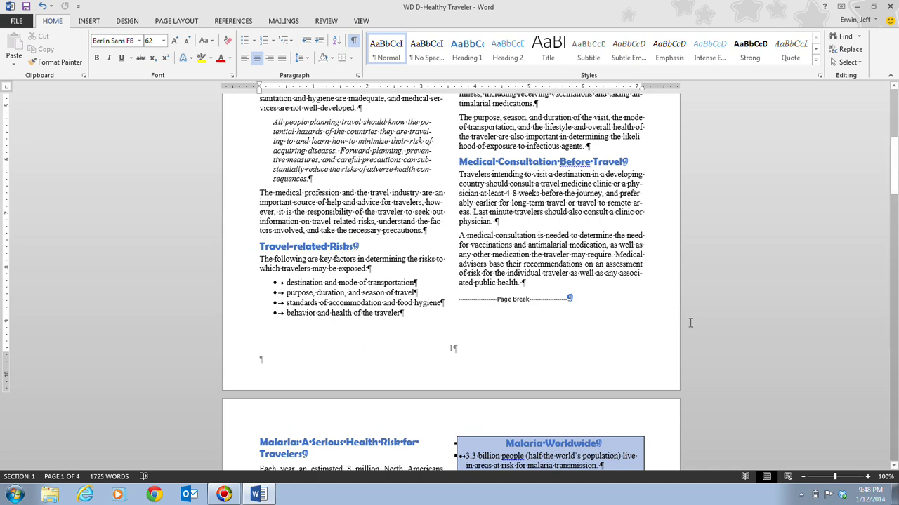
scroll(688, 338, down, 1)
scroll(688, 339, down, 3)
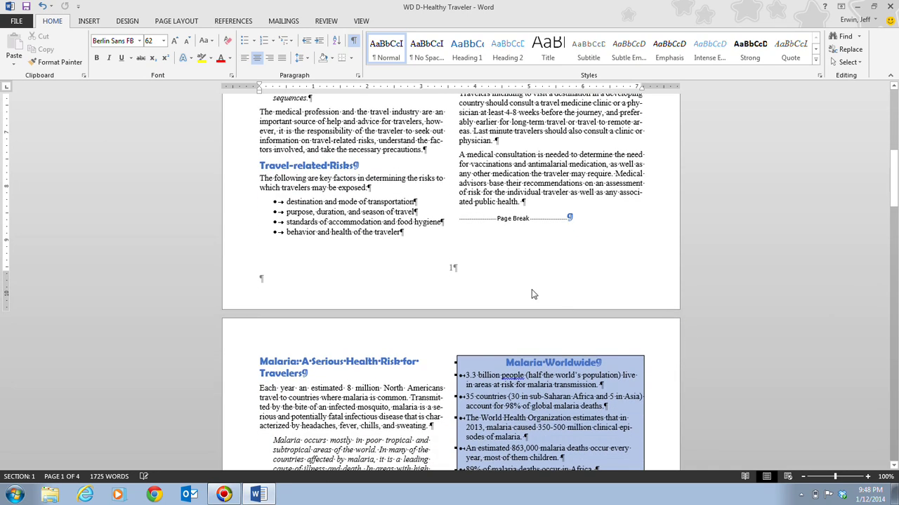
scroll(436, 226, down, 15)
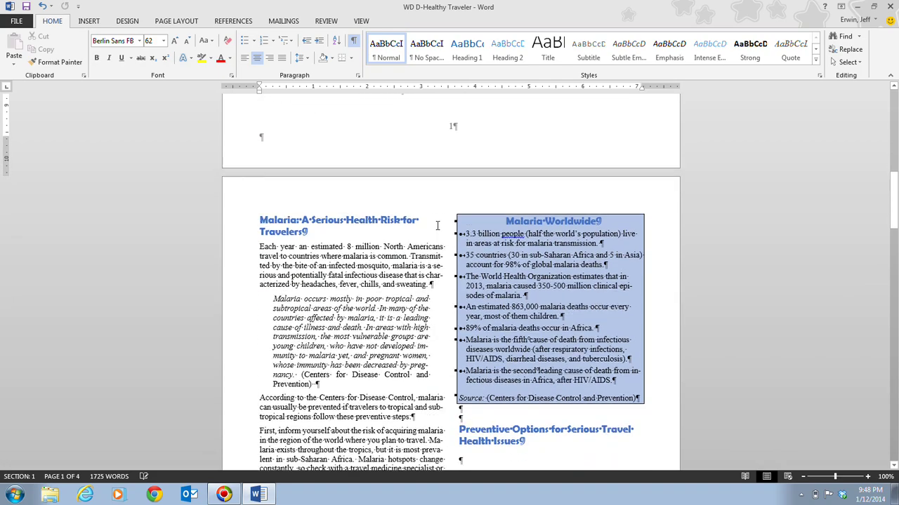
scroll(439, 344, down, 10)
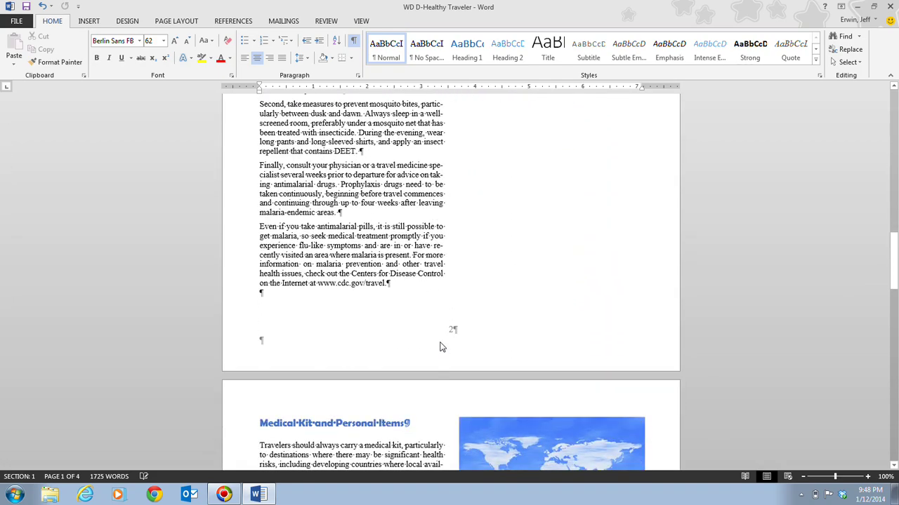
scroll(441, 351, down, 20)
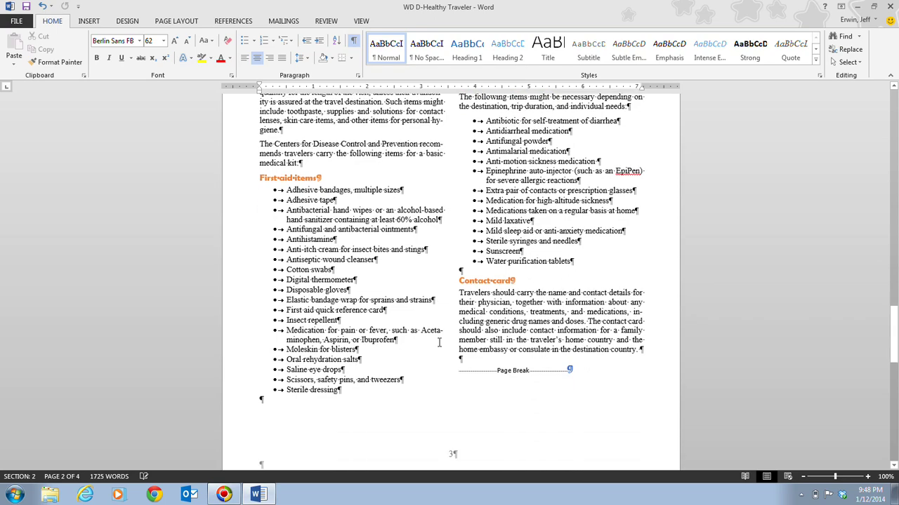
scroll(438, 380, down, 6)
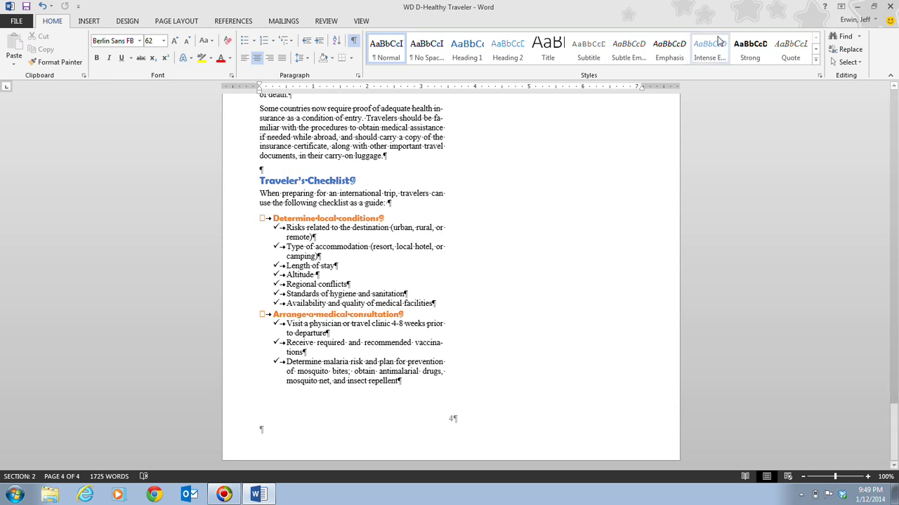
Review the number format options for the footer's page numbers and leave the settings and the footer without making changes
click(457, 421)
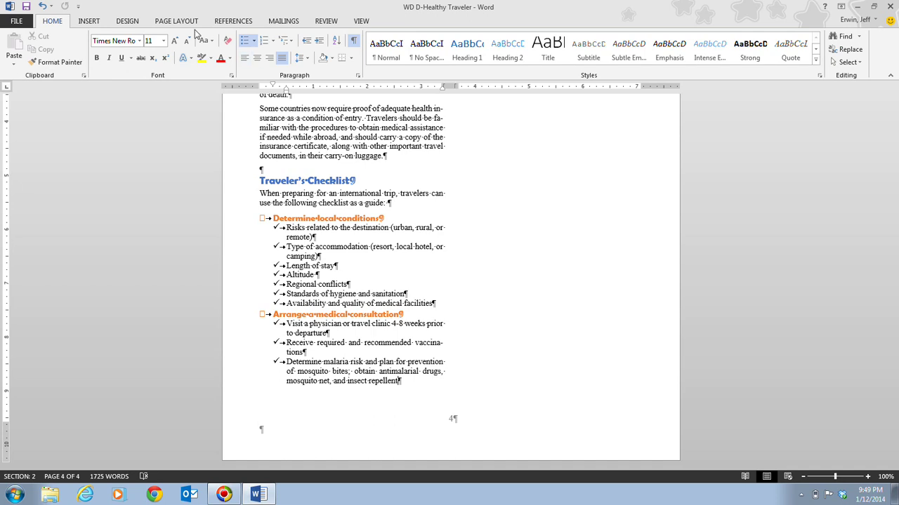
click(90, 21)
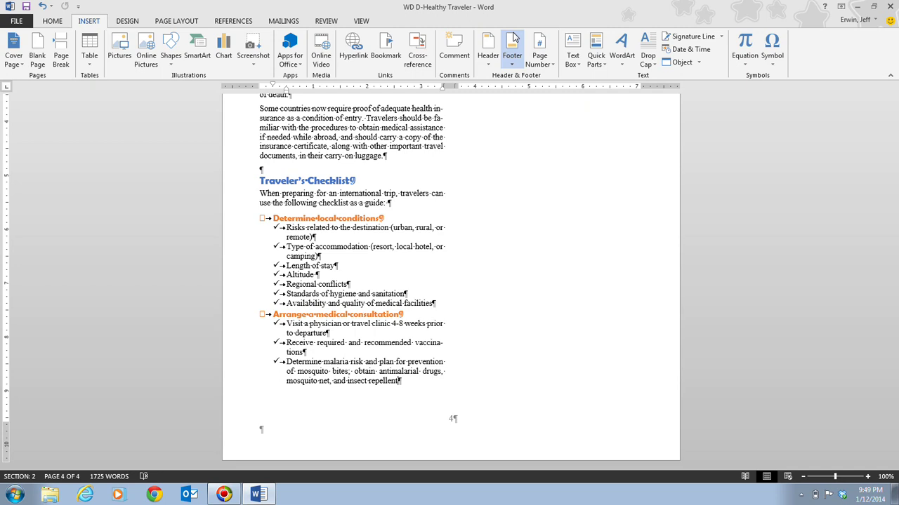
double_click(540, 396)
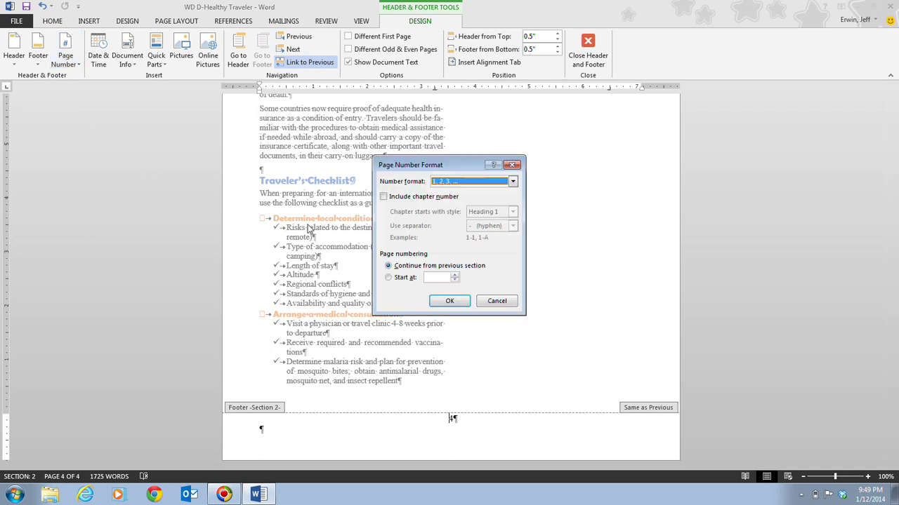
click(473, 184)
click(385, 229)
click(501, 301)
click(588, 49)
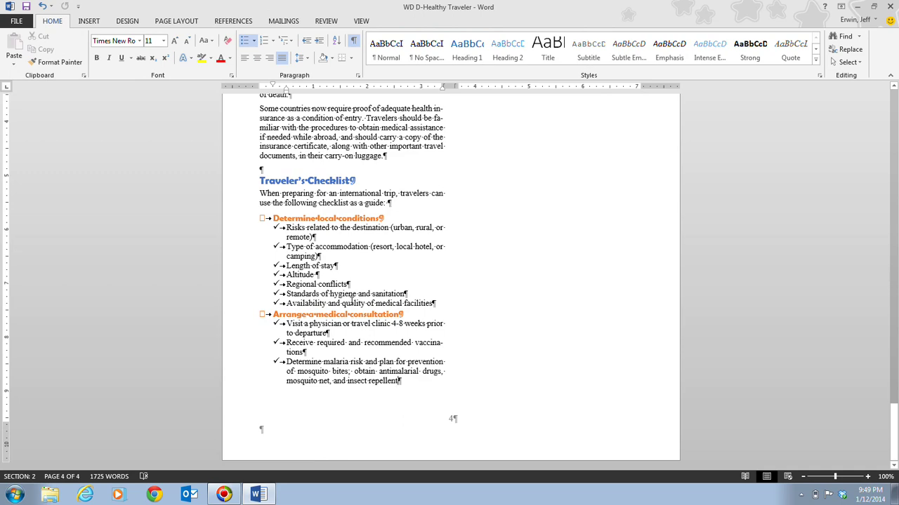
Return to the start of the document and zoom it to page width
key(ctrl+Home)
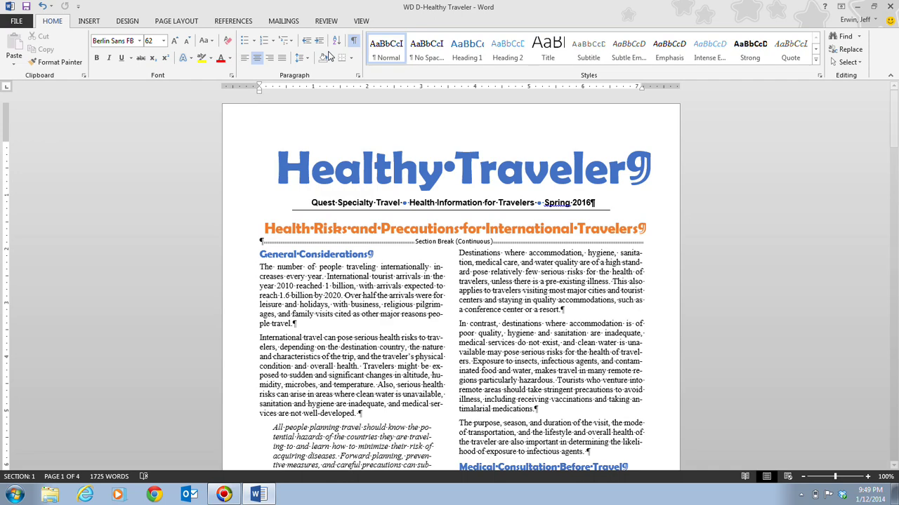
click(361, 21)
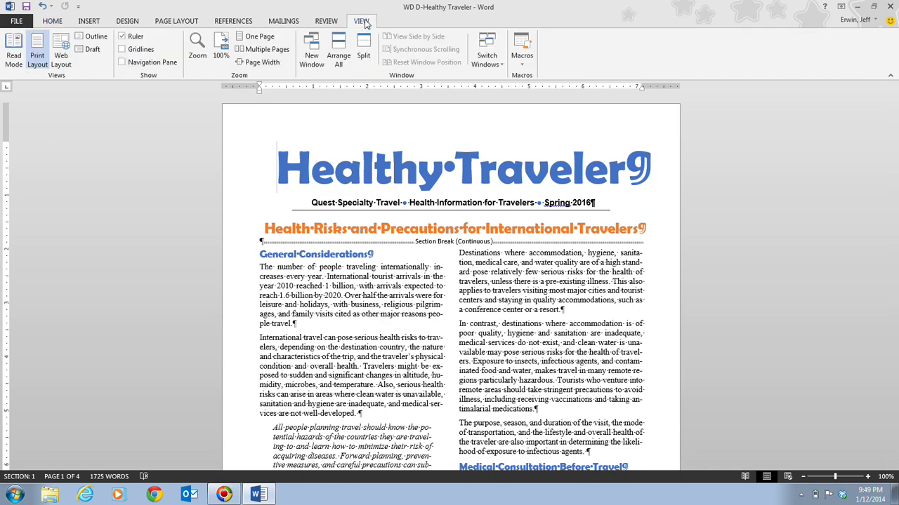
click(247, 62)
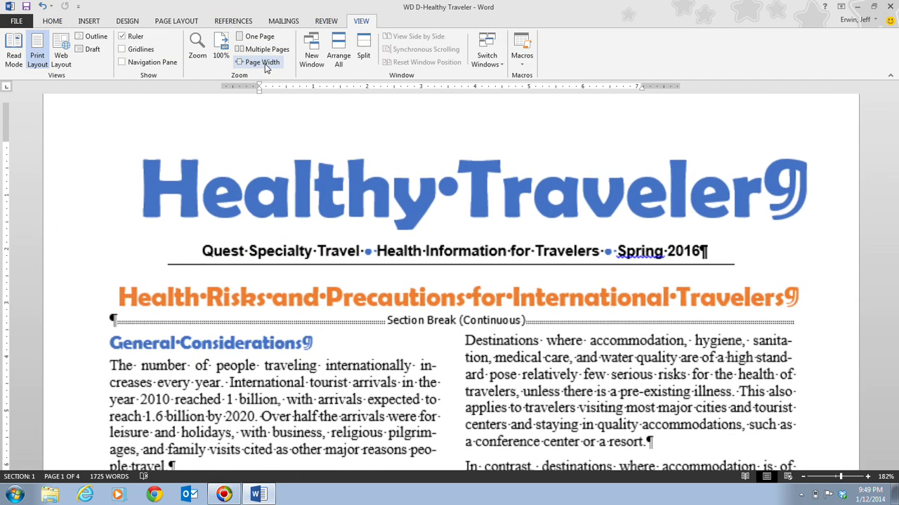
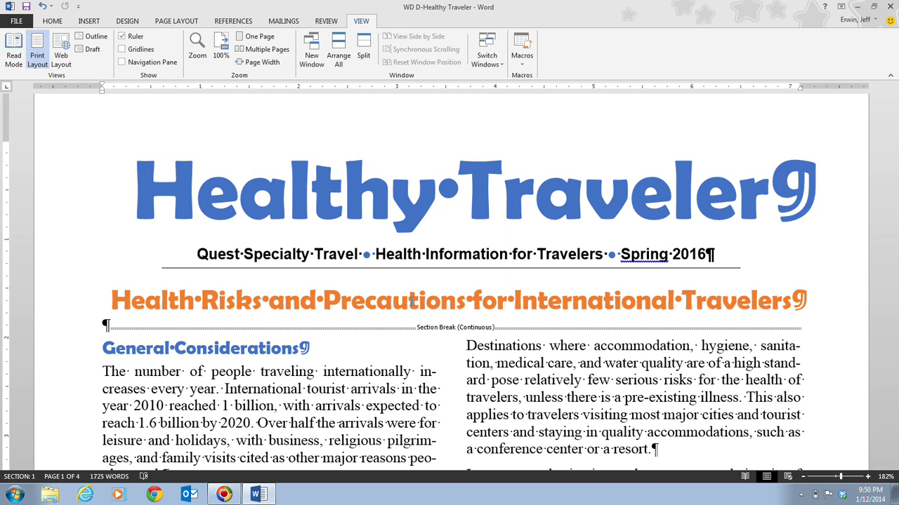
Browse the page thumbnails in the Navigation pane, visit page 3, and return to the document start with the pane closed
click(50, 21)
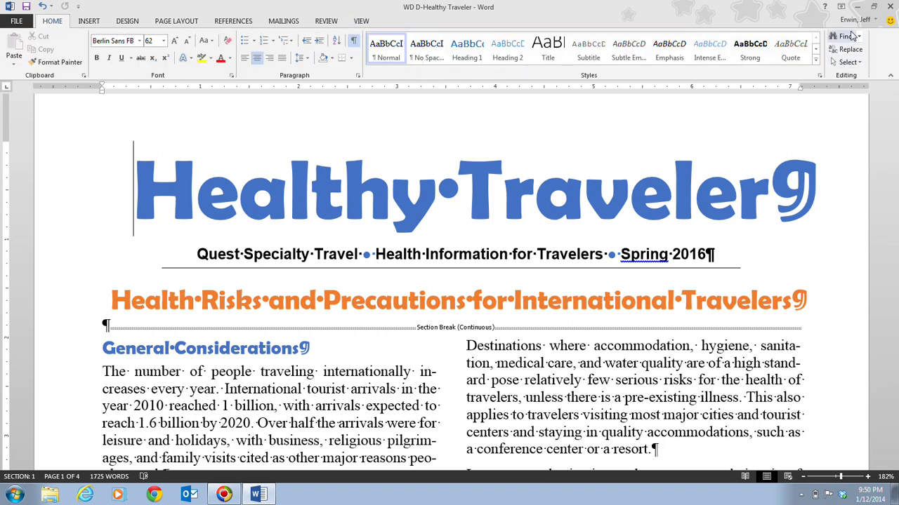
click(844, 37)
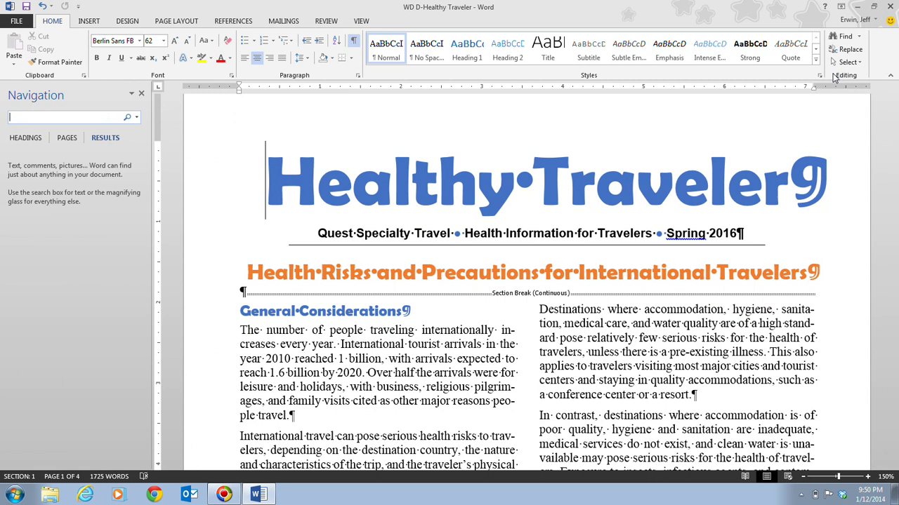
click(72, 140)
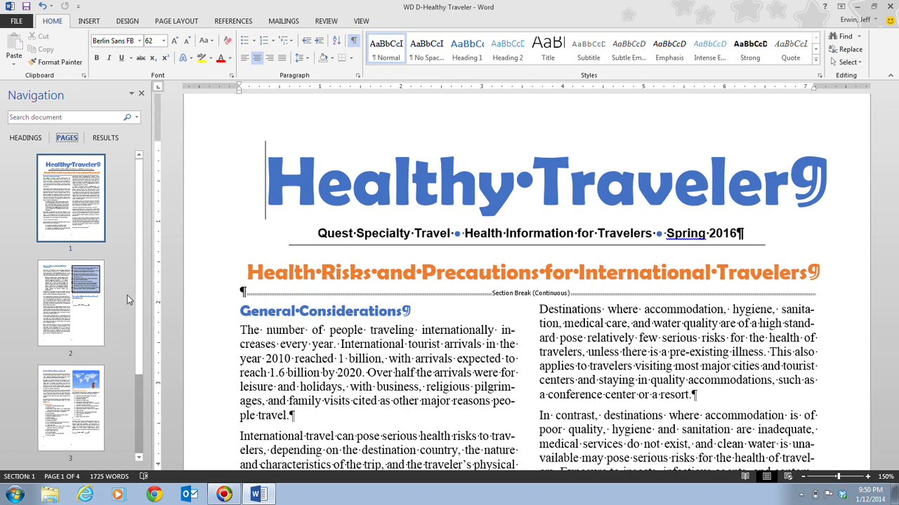
scroll(136, 358, down, 3)
scroll(136, 358, down, 1)
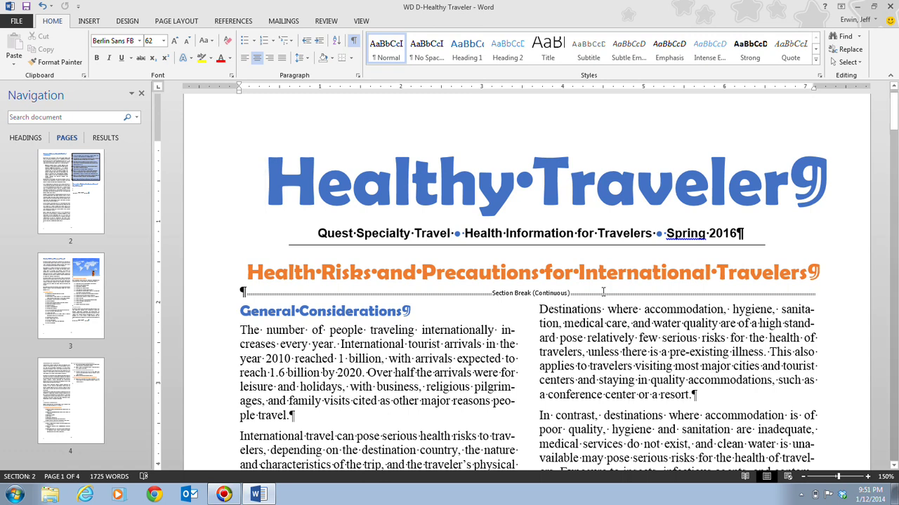
click(60, 280)
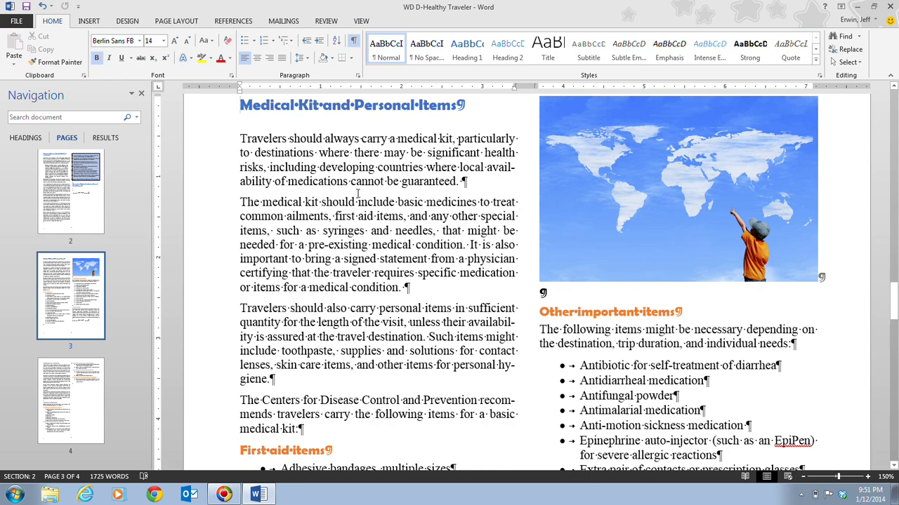
key(ctrl+Home)
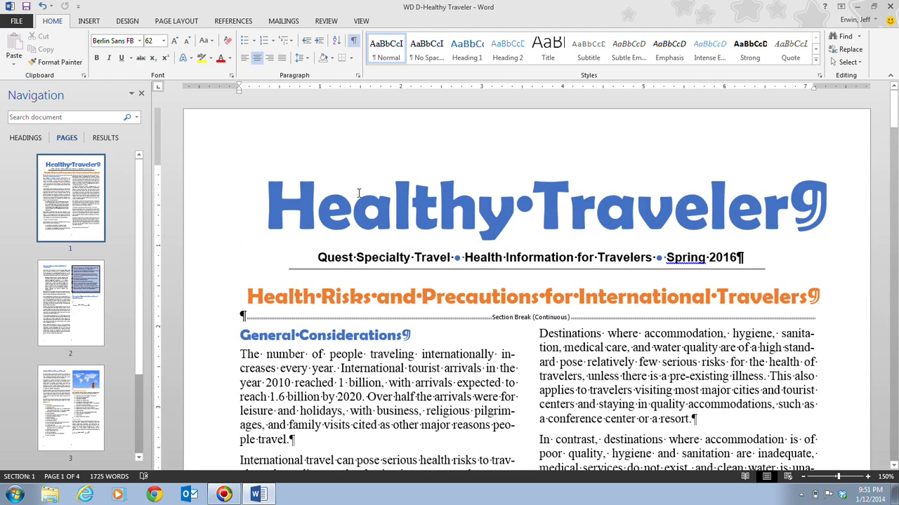
click(141, 94)
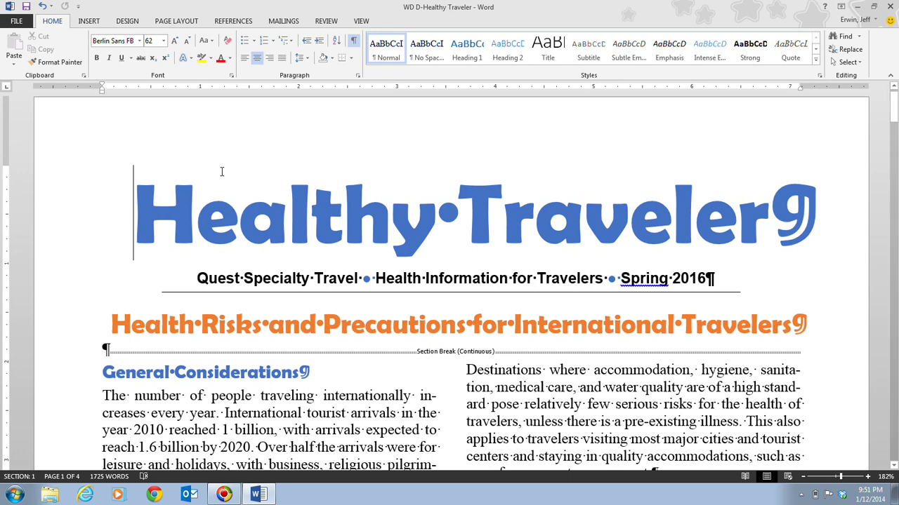
Examine the available field names and the DocProperty field's properties in the Field dialog without inserting a field
click(90, 21)
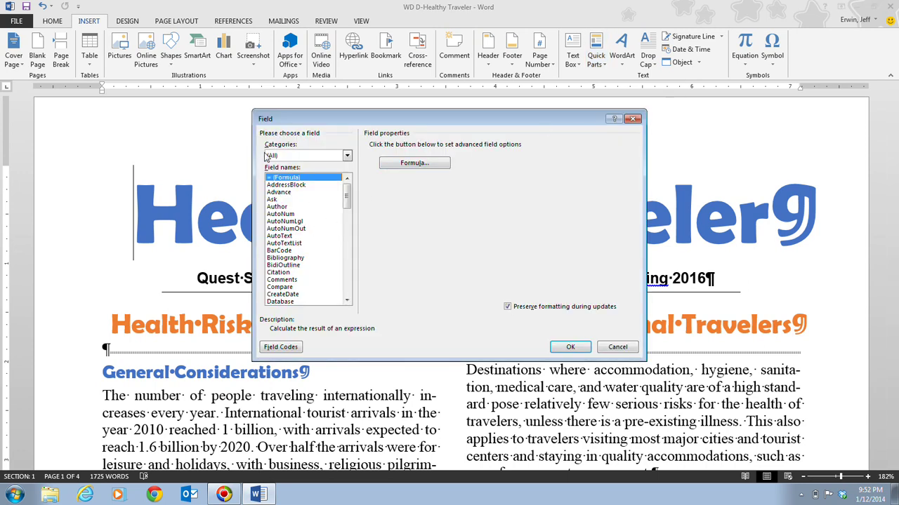
drag(347, 199, 347, 210)
click(323, 209)
click(299, 280)
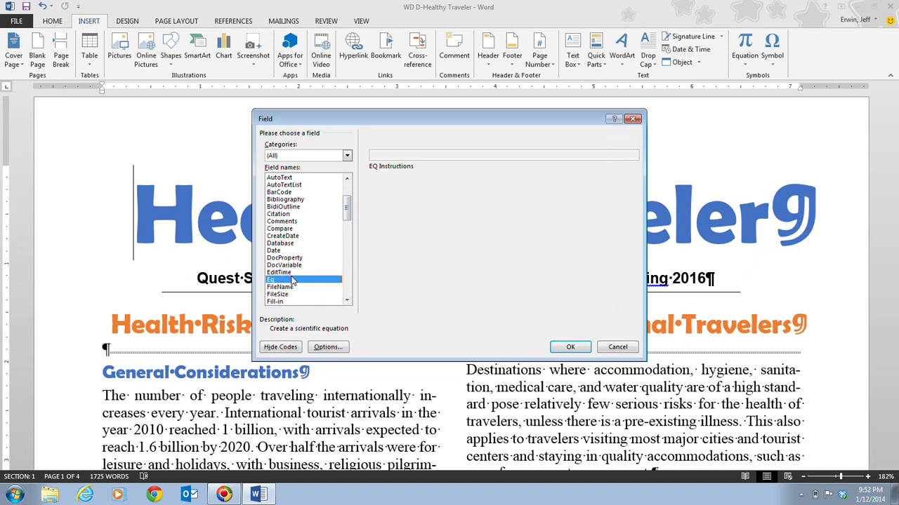
click(271, 258)
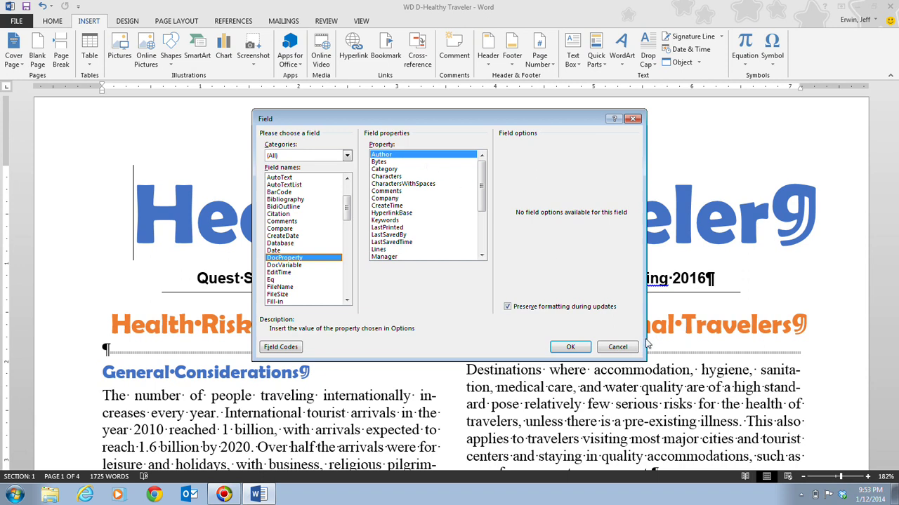
click(618, 347)
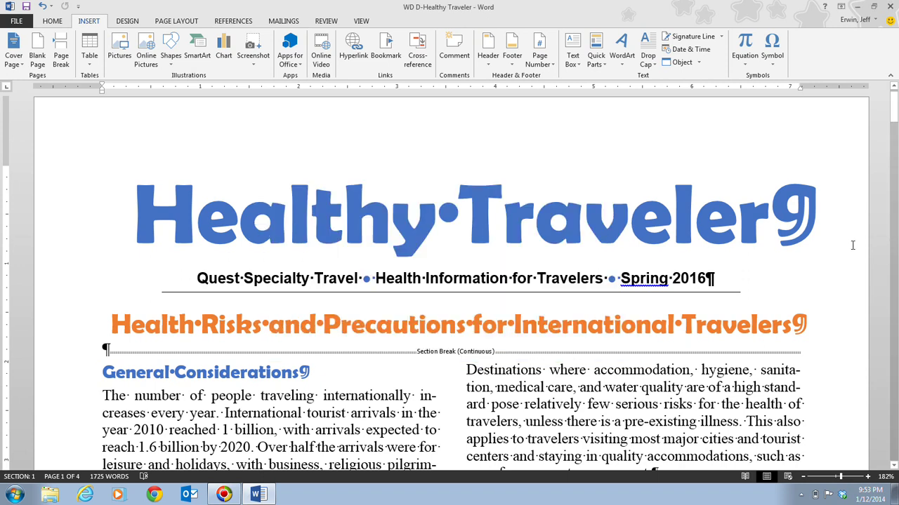